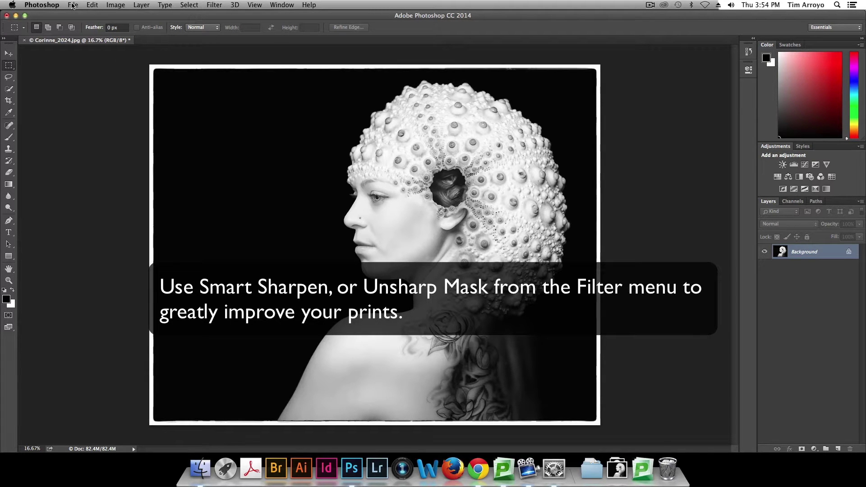
Open File > Print for the portrait and keep pFarm 7A as the selected printer.
click(72, 5)
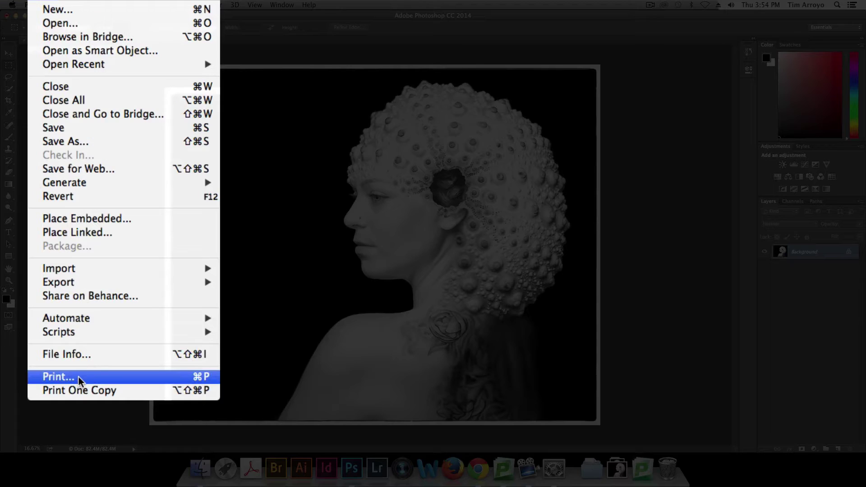
click(79, 377)
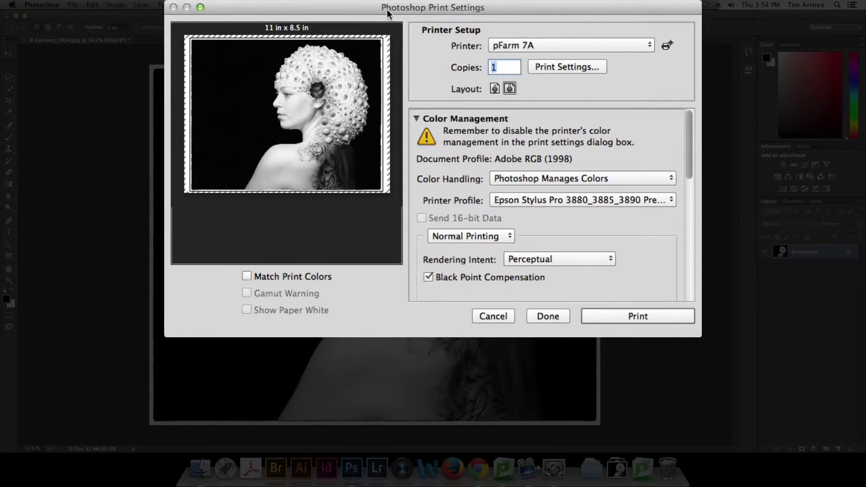
drag(390, 16, 314, 79)
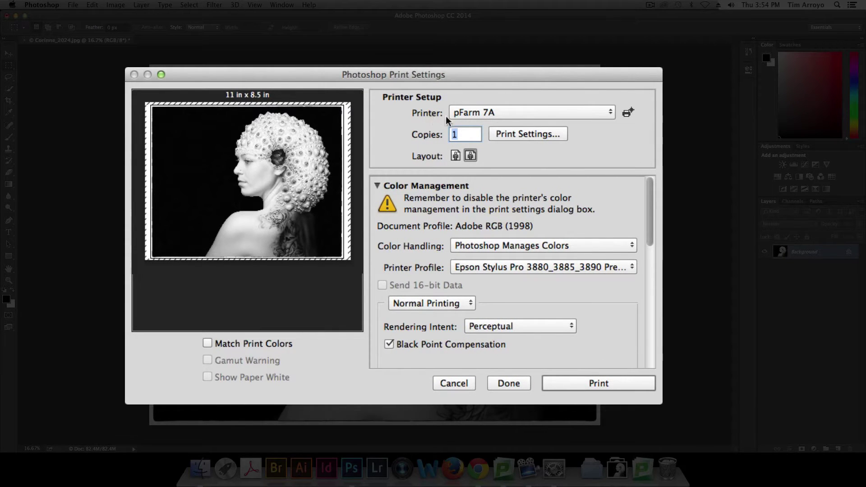
click(547, 112)
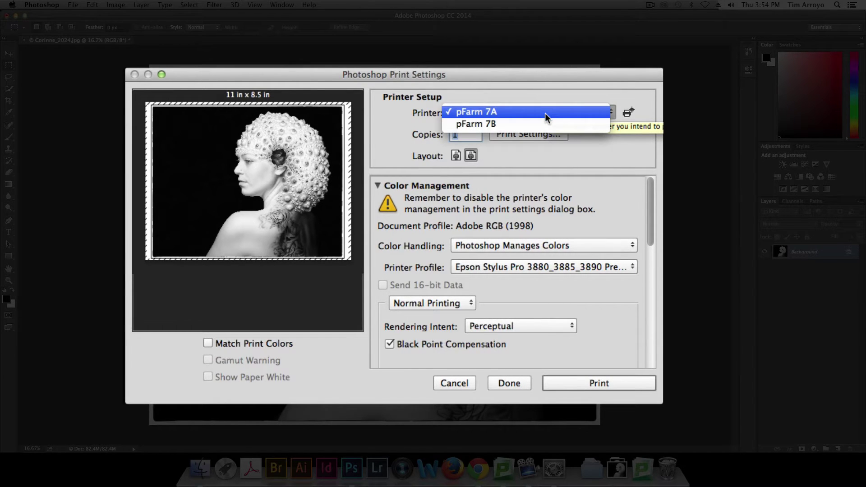
click(545, 113)
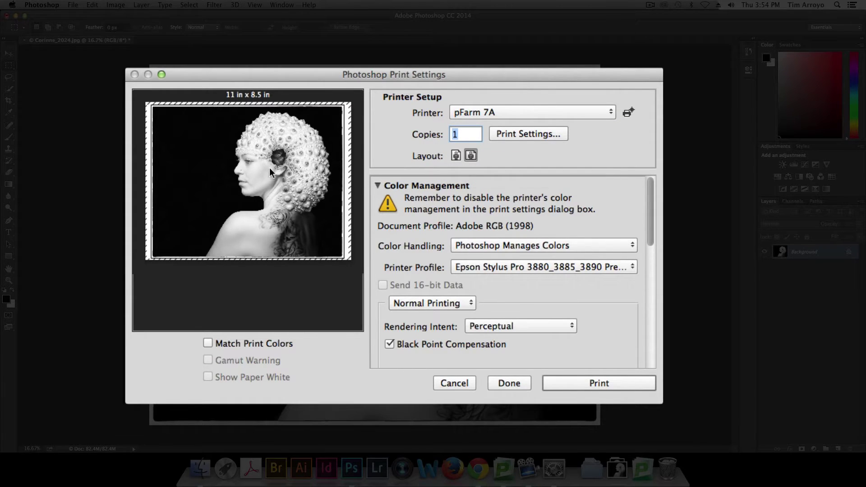
Open the printer driver's settings sheet and browse the paper size submenus, leaving US Letter.
click(521, 135)
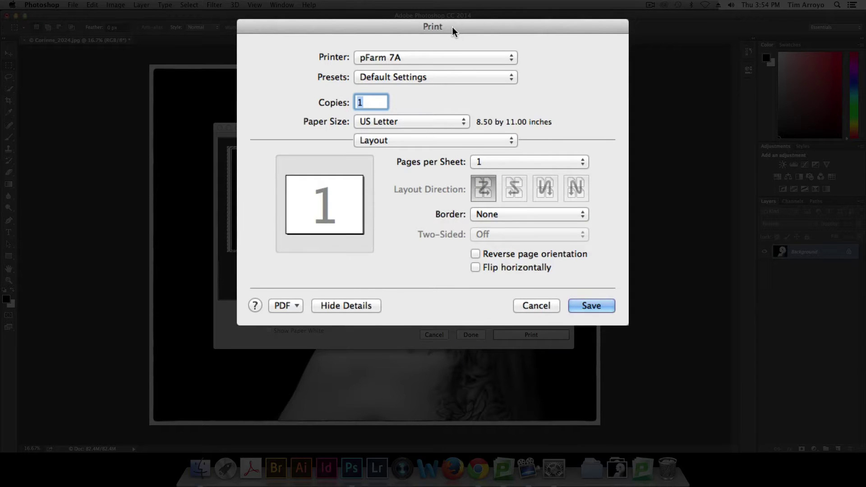
drag(452, 27, 419, 54)
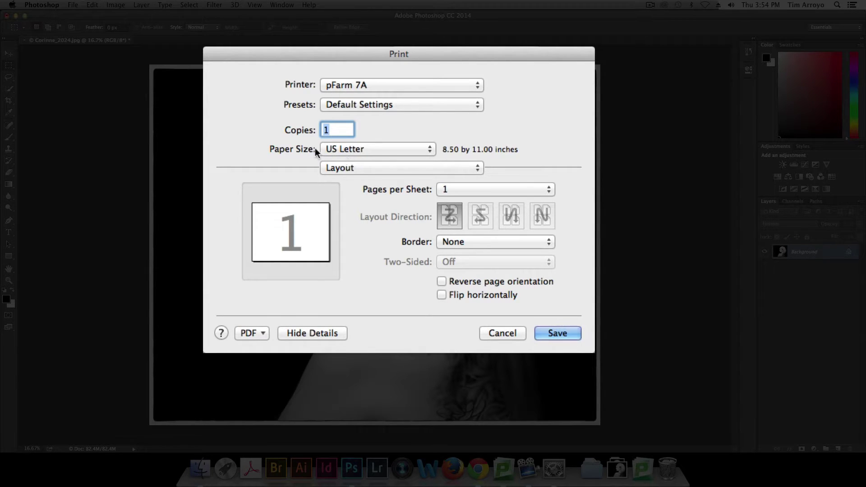
click(369, 150)
mouse_move(371, 150)
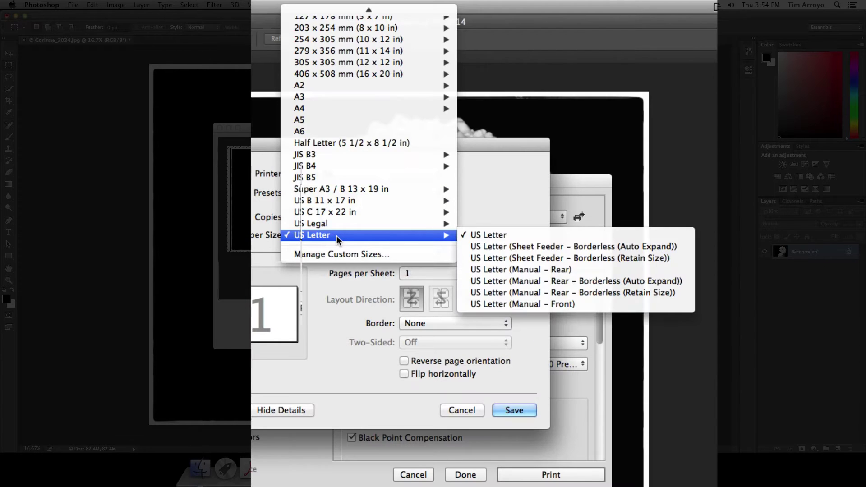
mouse_move(331, 211)
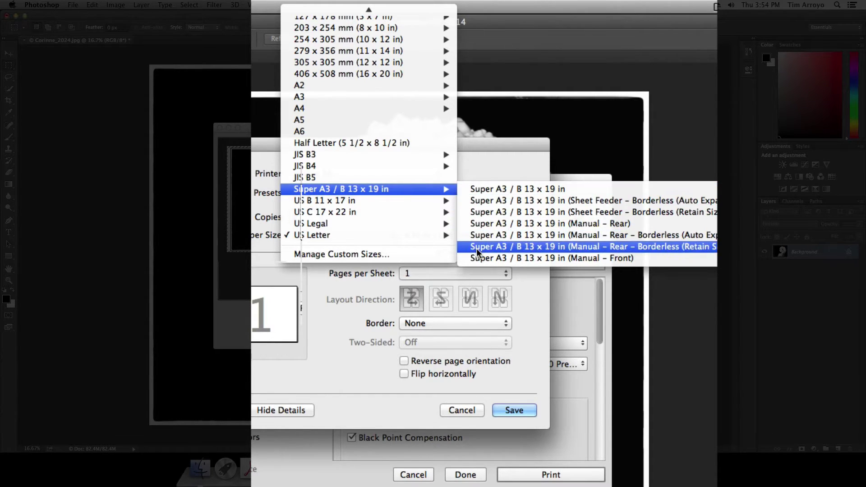
mouse_move(331, 238)
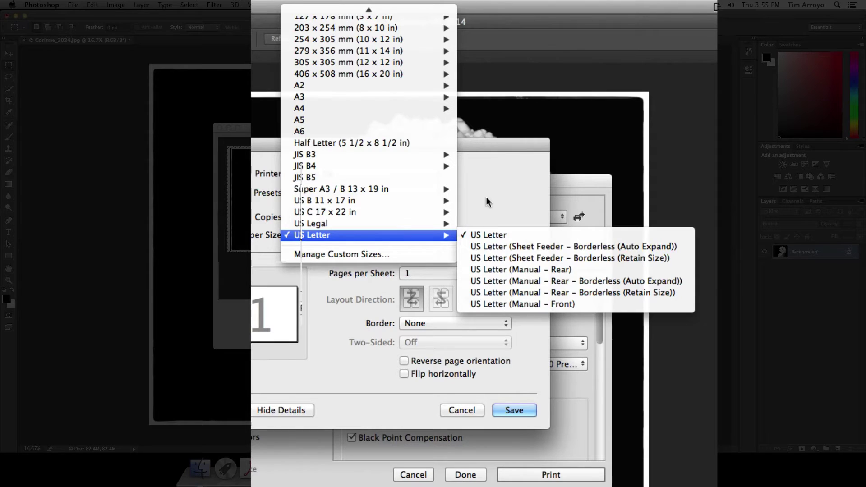
In the Printer Settings panel, set Media Type to Ultra Premium Photo Paper Luster.
click(487, 197)
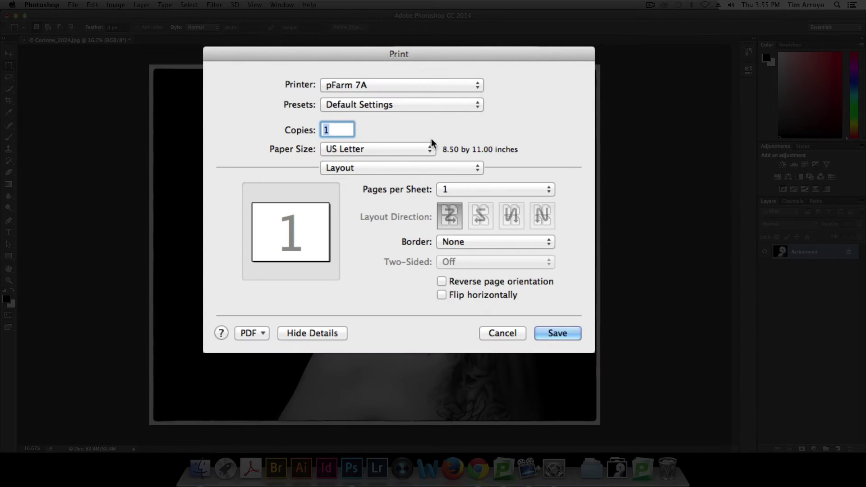
click(384, 170)
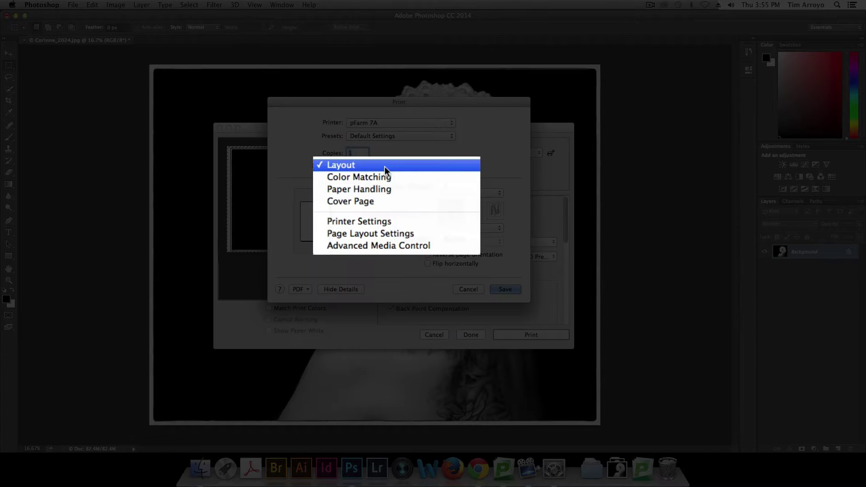
click(381, 221)
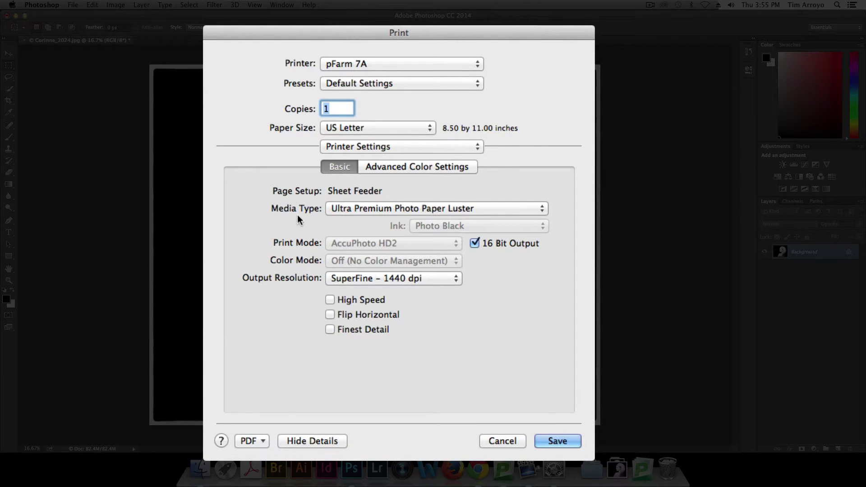
click(379, 210)
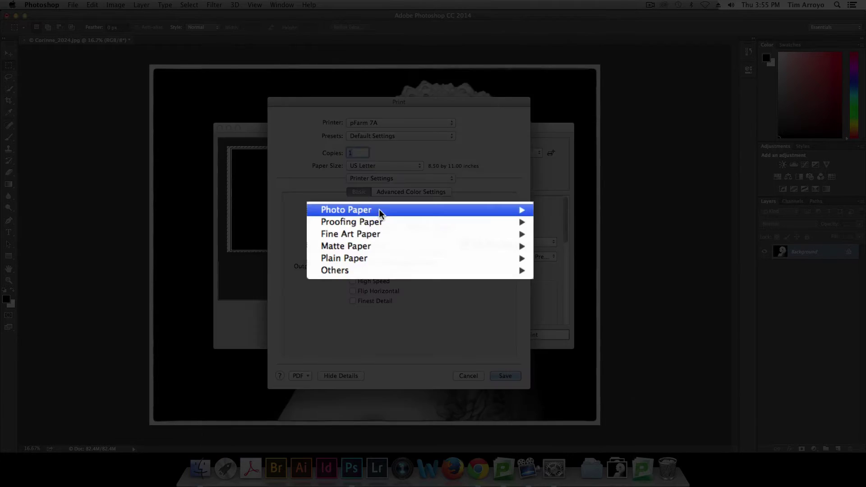
mouse_move(380, 209)
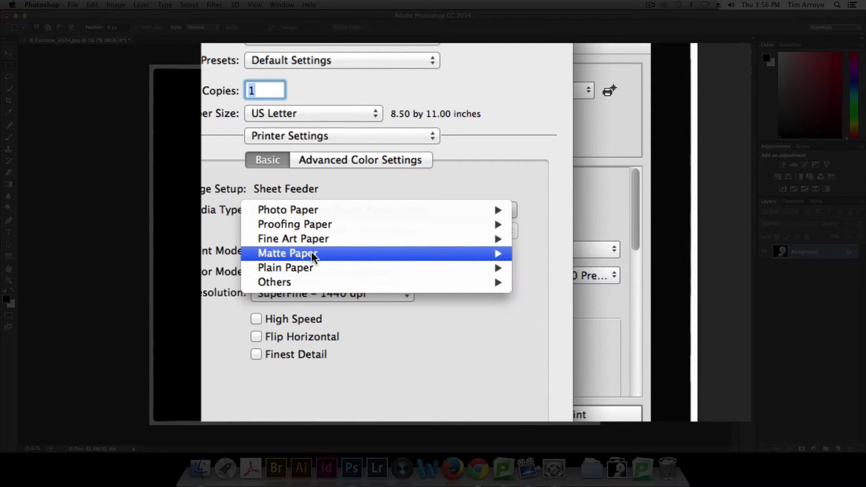
mouse_move(312, 255)
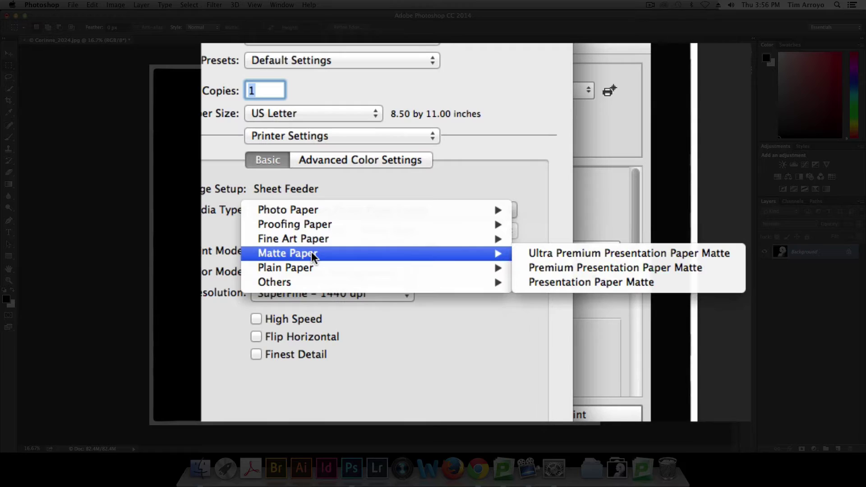
mouse_move(314, 215)
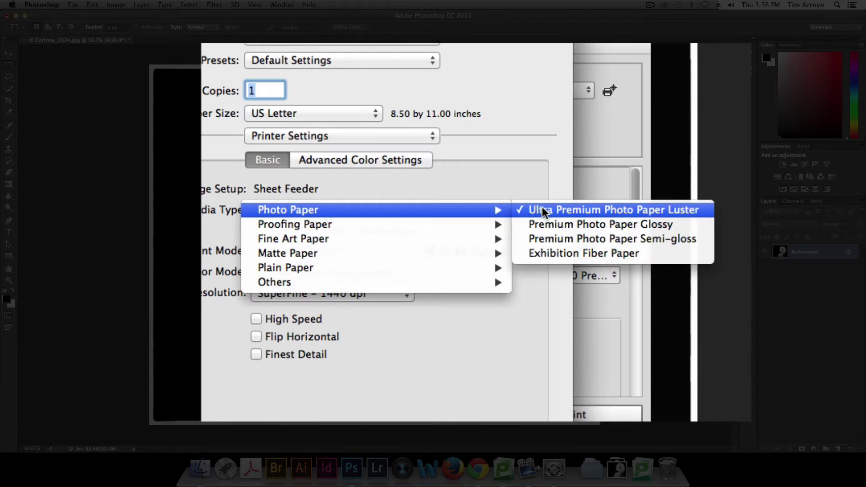
mouse_move(462, 241)
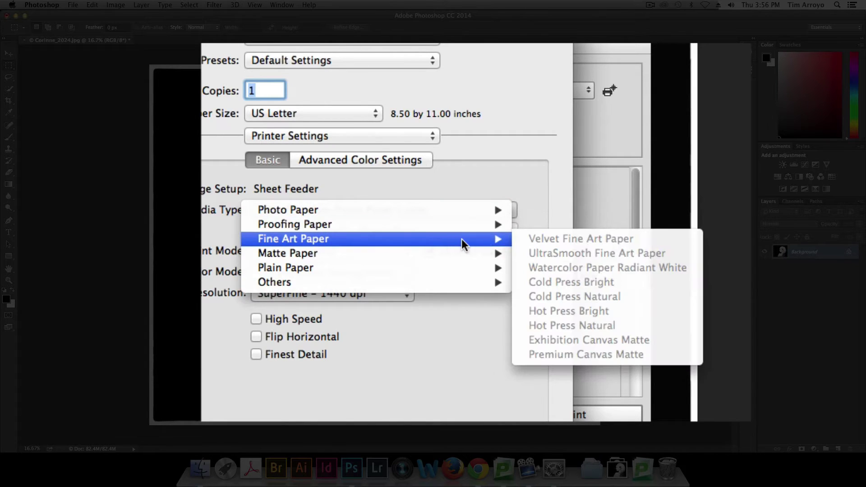
click(498, 184)
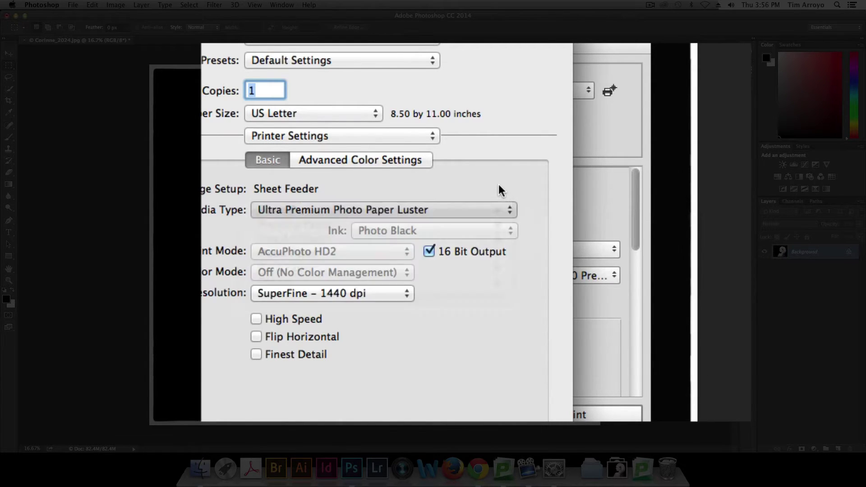
Set Paper Size to US Letter (Manual – Rear) and review its paper source options.
click(320, 113)
mouse_move(326, 113)
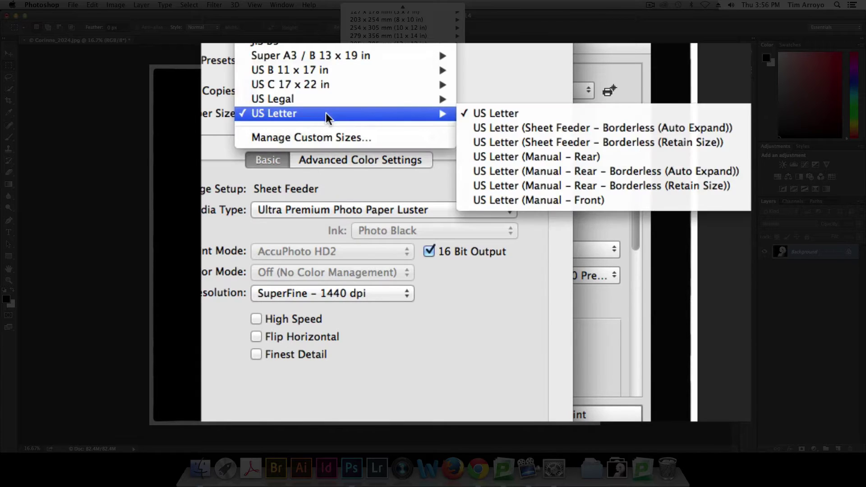
click(501, 160)
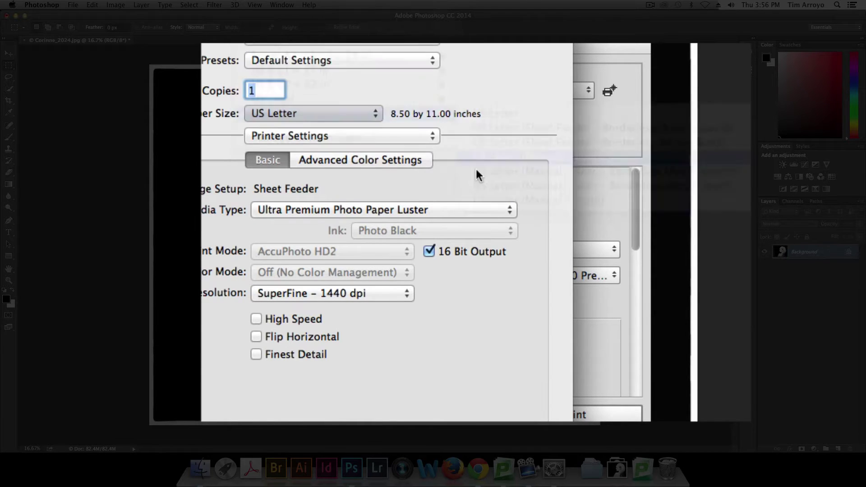
click(384, 210)
mouse_move(438, 239)
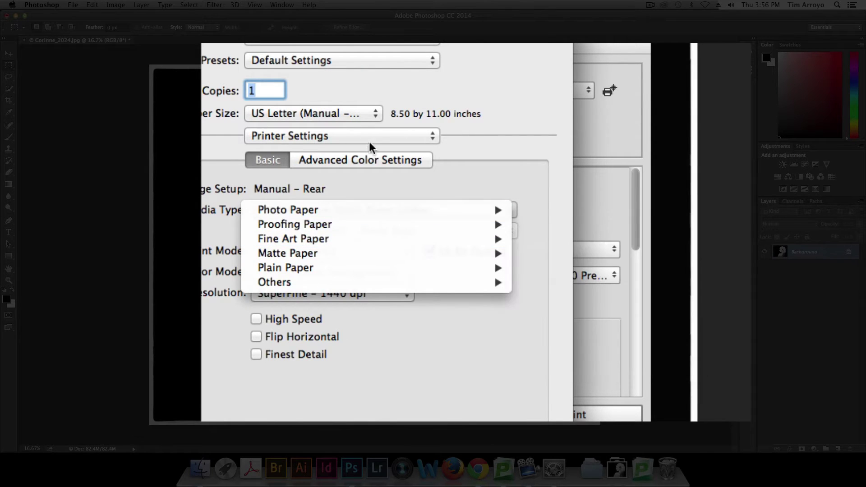
click(351, 114)
click(351, 115)
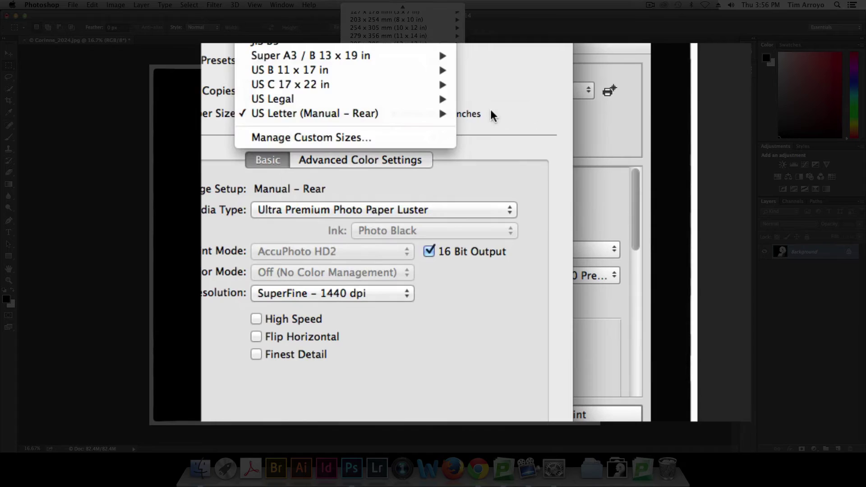
Choose US Letter from the sheet feeder, keep SuperFine – 1440 dpi, and leave High Speed off.
click(503, 113)
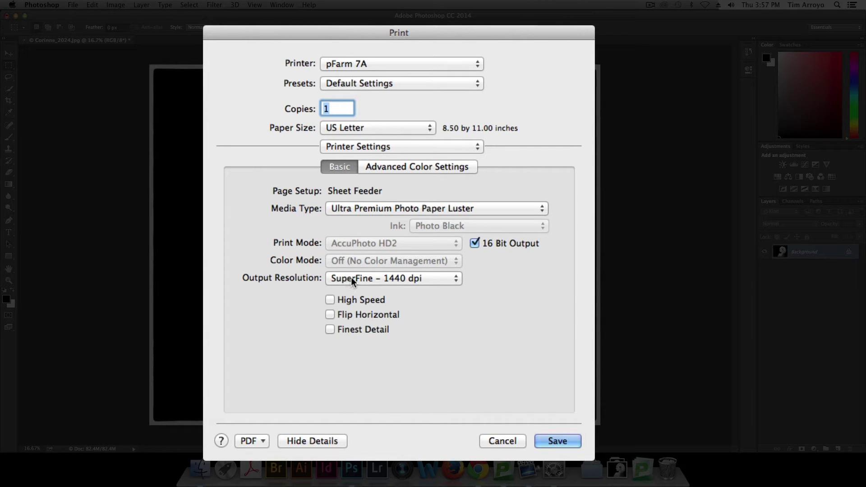
click(439, 282)
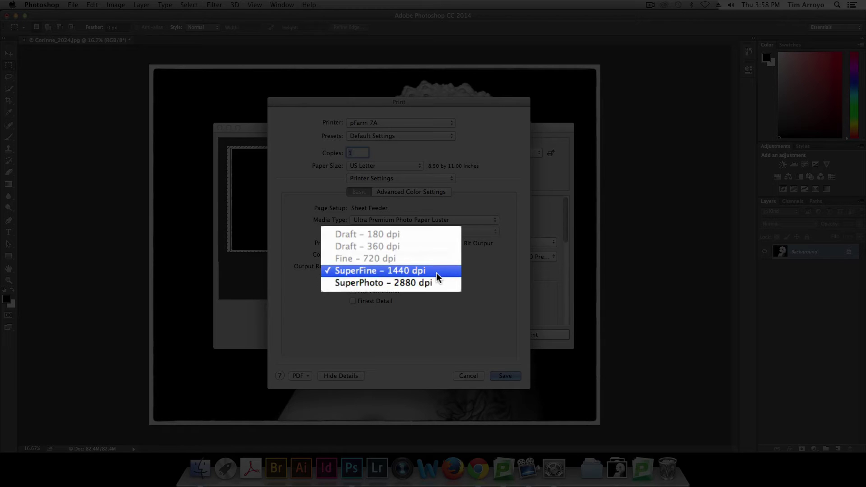
click(437, 272)
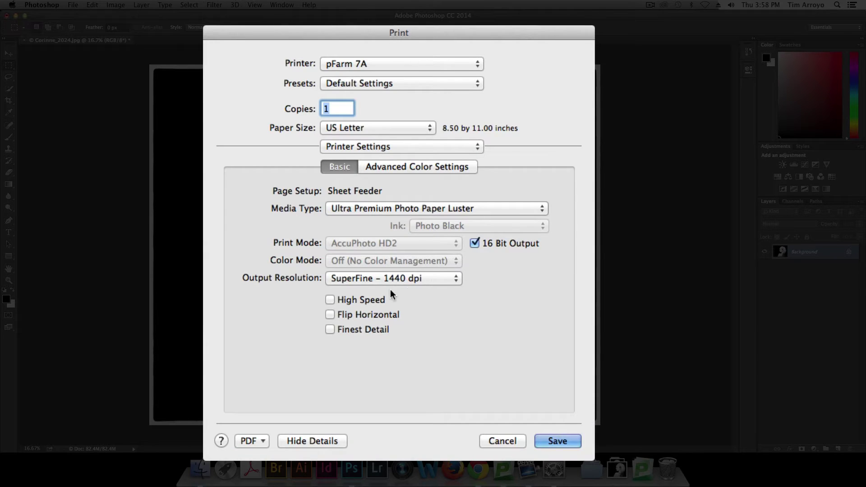
click(329, 300)
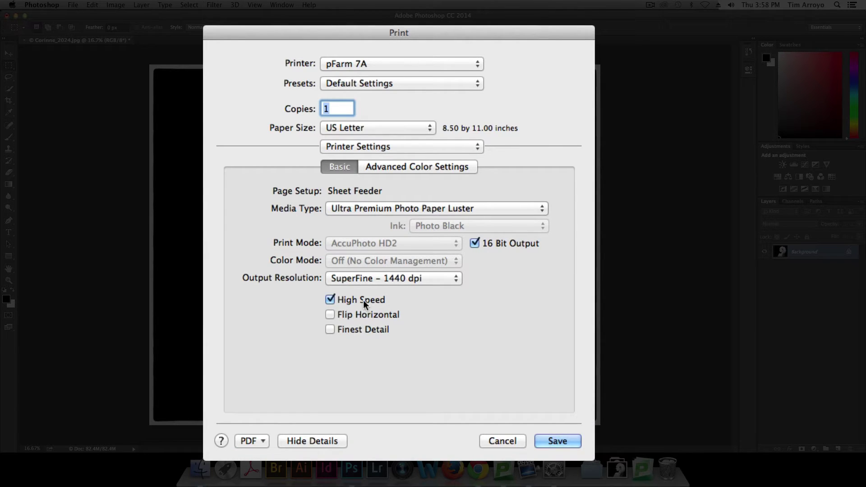
click(330, 300)
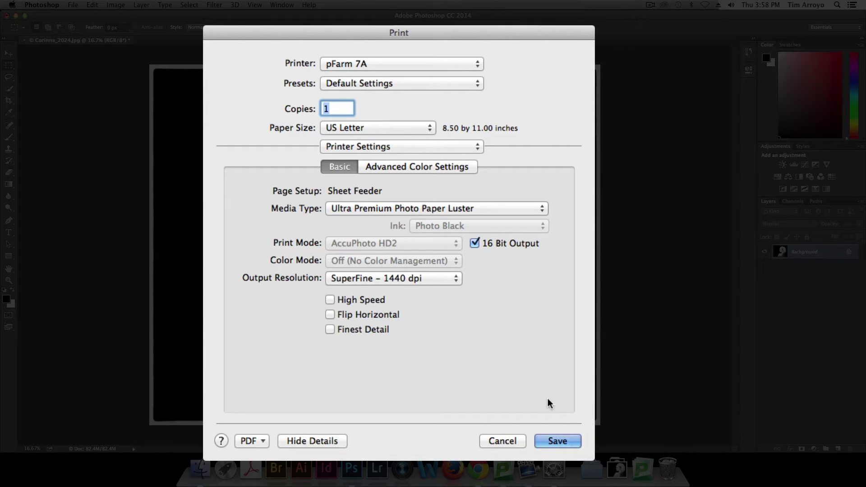
Save the driver settings, then set Color Handling back to Photoshop Manages Colors after trying Printer Manages Colors.
click(553, 440)
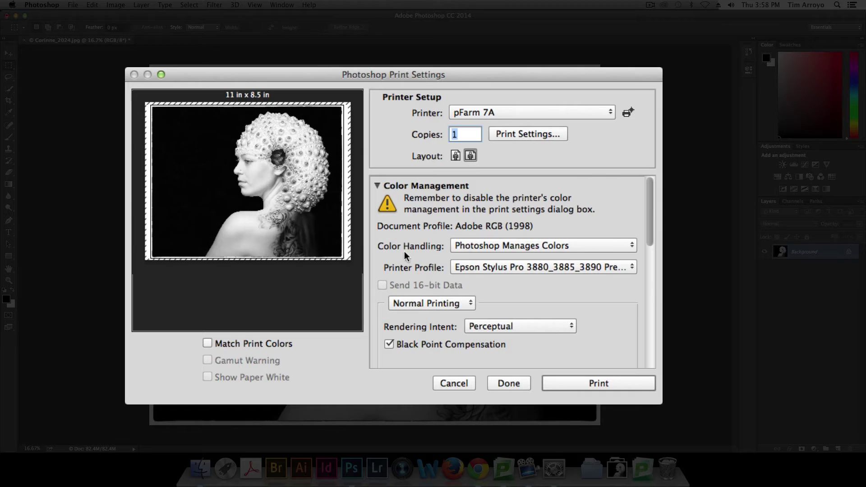
click(477, 244)
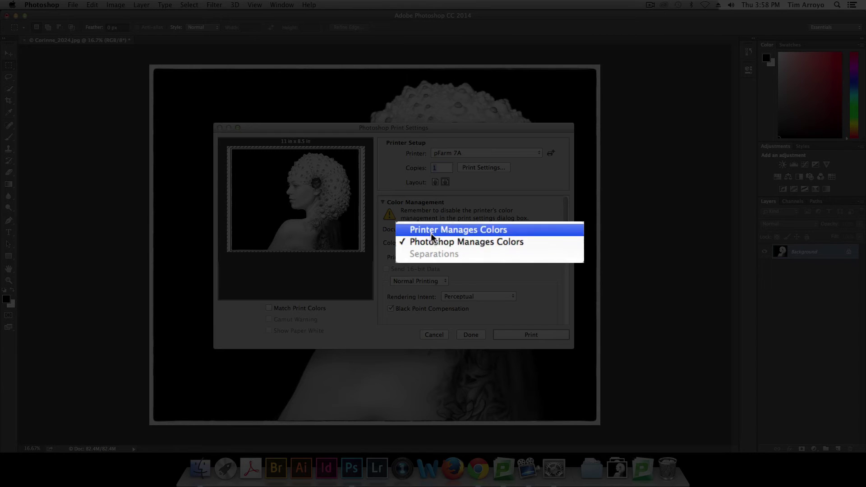
click(431, 232)
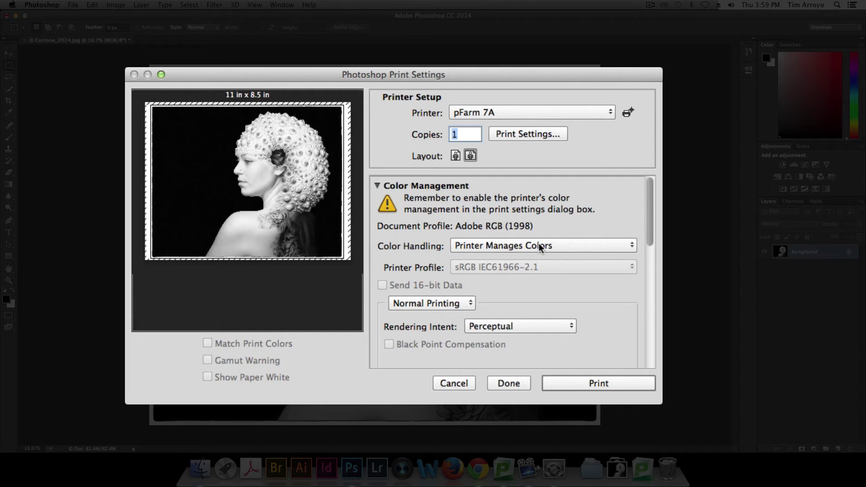
click(535, 246)
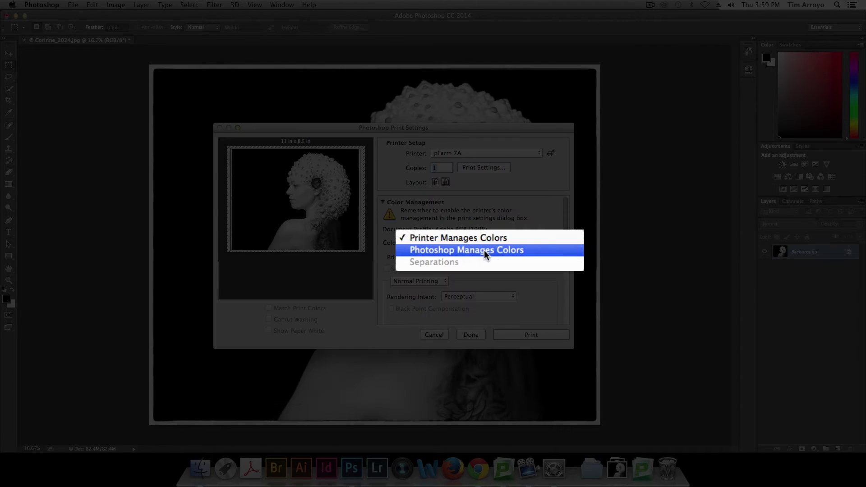
click(484, 250)
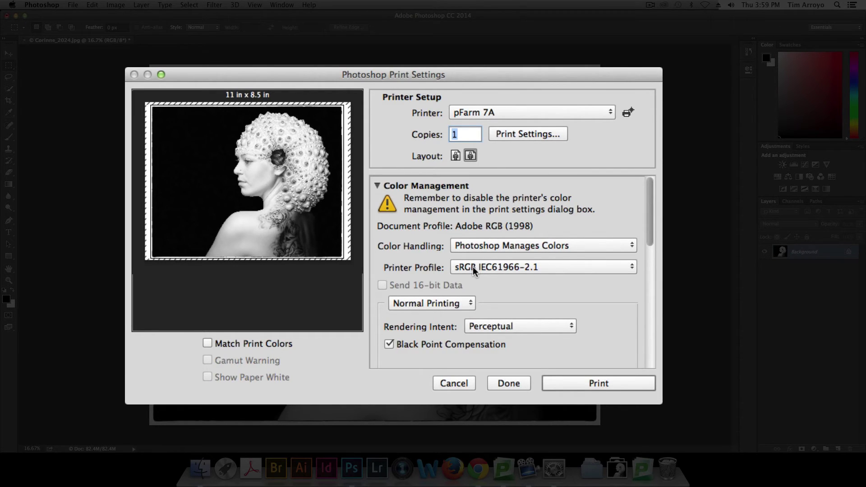
Select the Epson Stylus Pro 3880_3885_3890 PremiumLusterPhotoPaper printer profile, keeping Perceptual intent.
click(473, 267)
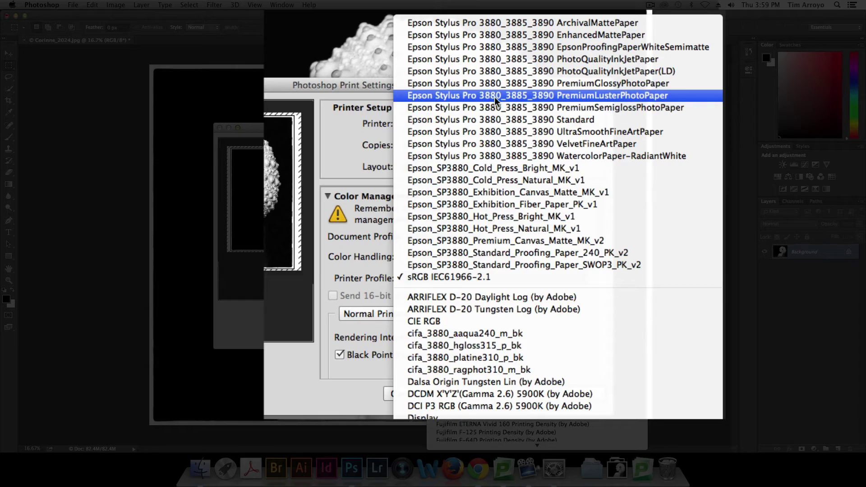
click(618, 98)
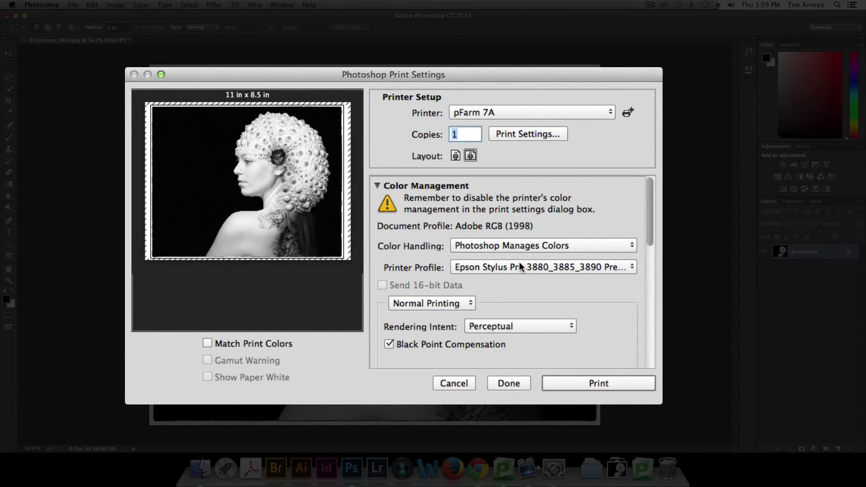
scroll(508, 279, down, 1)
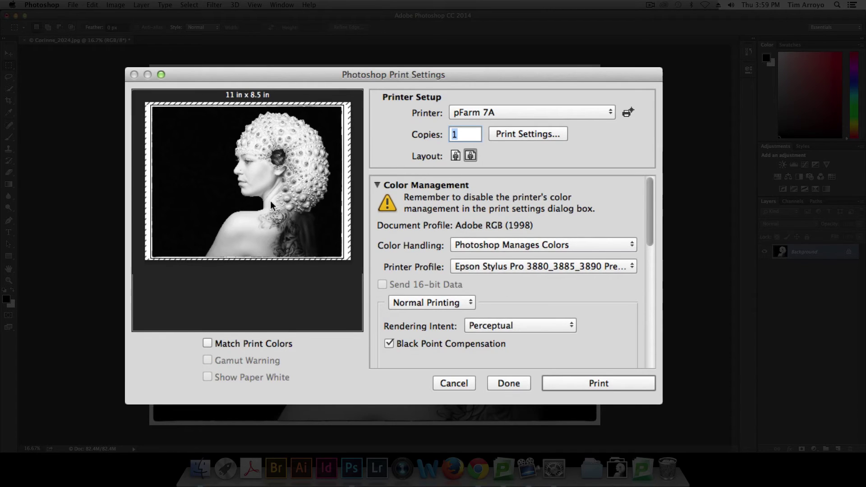
scroll(420, 250, down, 3)
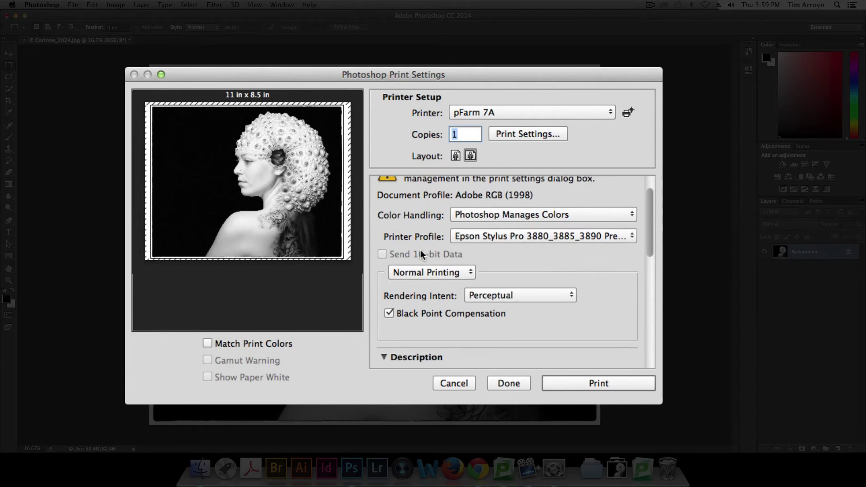
scroll(445, 265, down, 1)
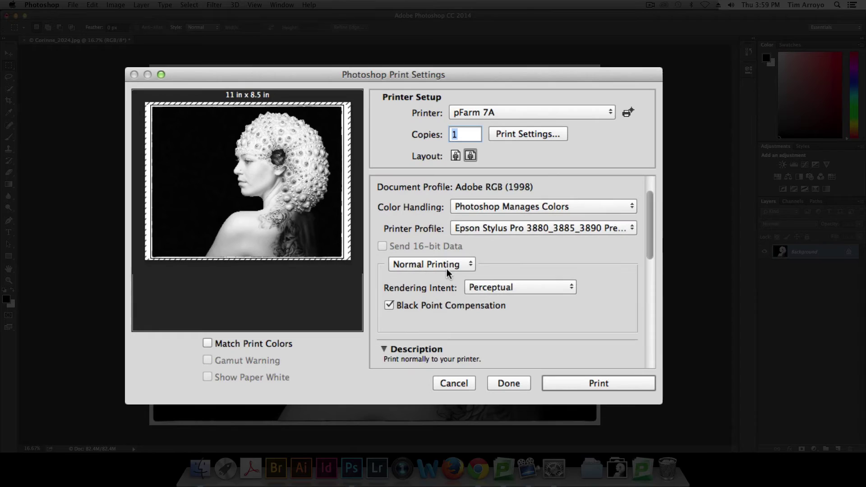
mouse_move(485, 294)
scroll(484, 295, down, 2)
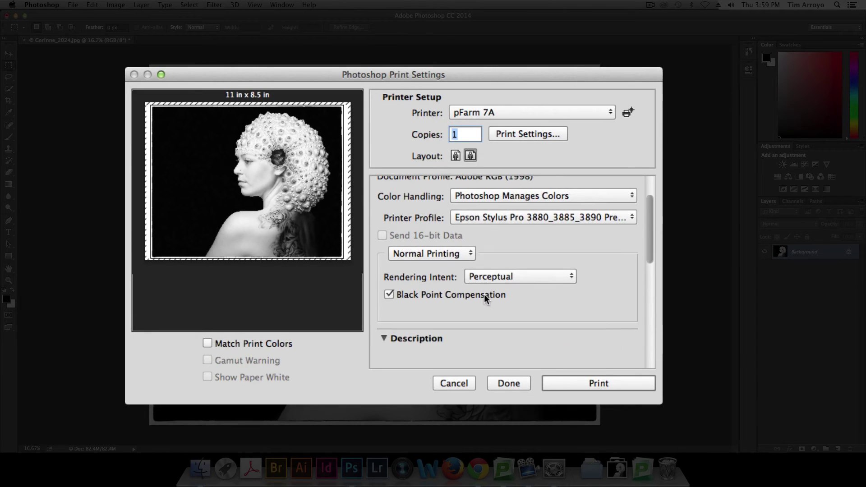
scroll(484, 295, down, 1)
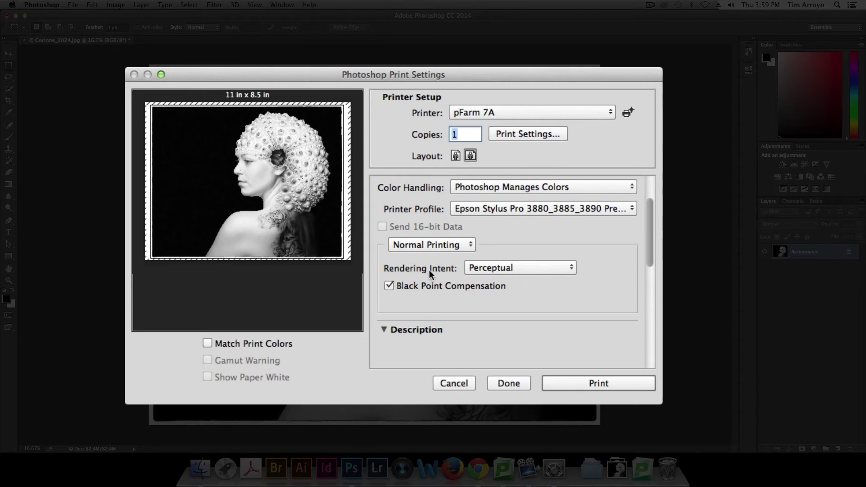
mouse_move(506, 263)
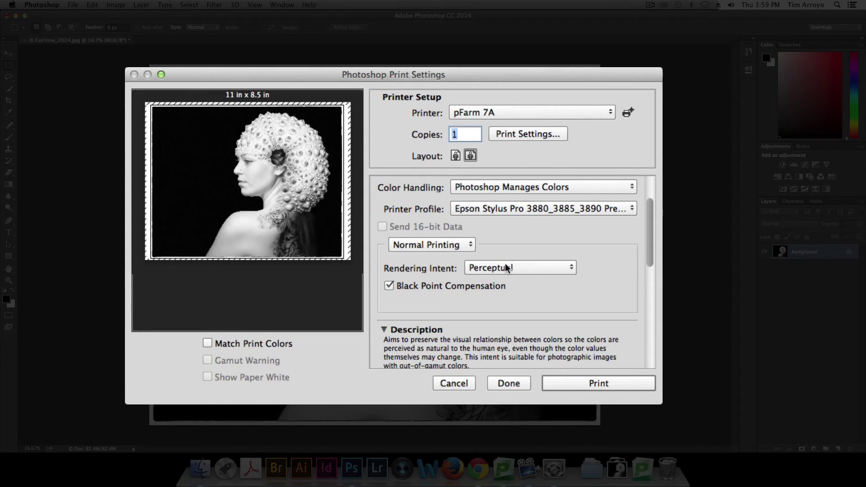
click(567, 269)
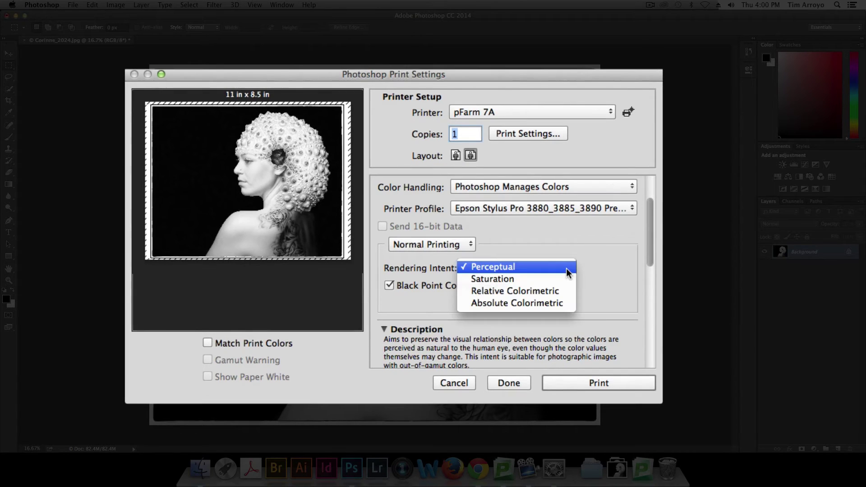
click(541, 267)
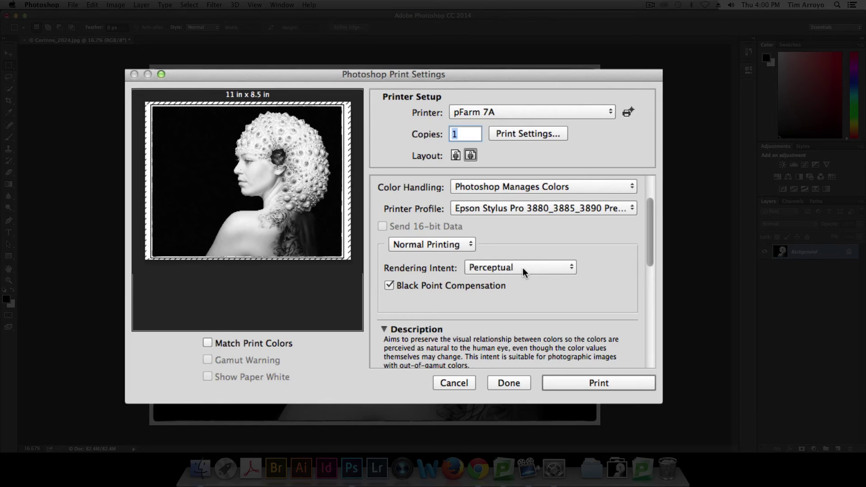
mouse_move(399, 284)
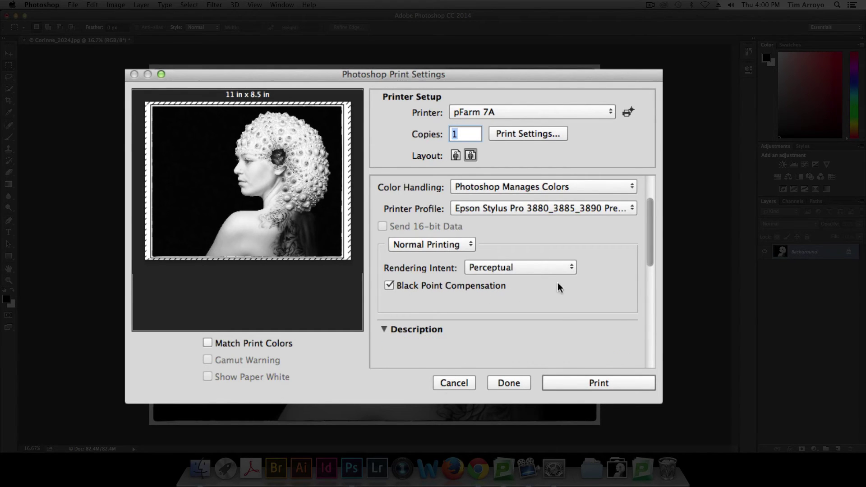
mouse_move(542, 284)
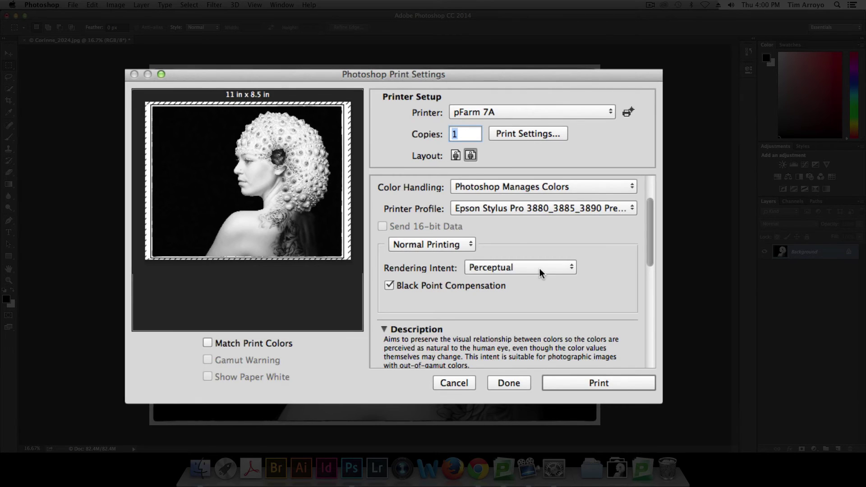
mouse_move(503, 275)
click(535, 265)
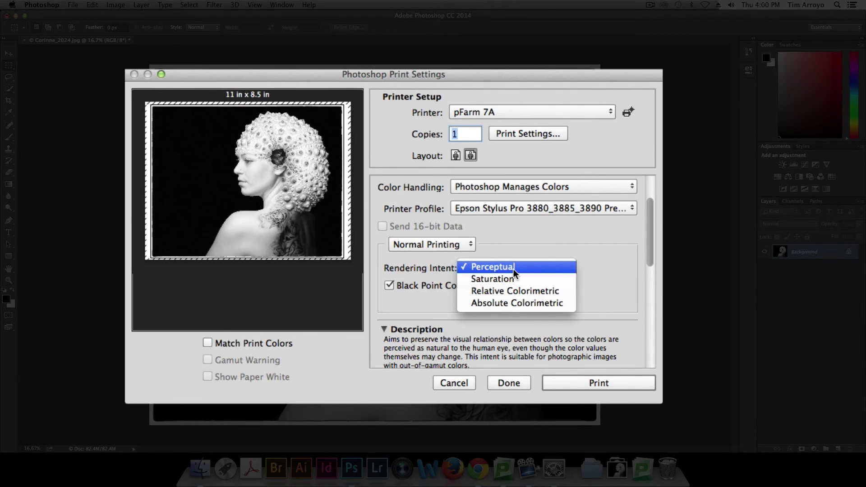
click(582, 248)
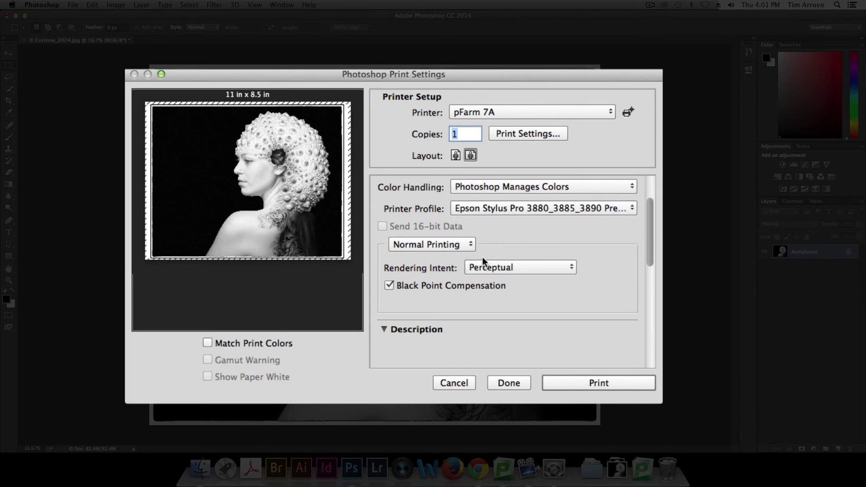
mouse_move(516, 266)
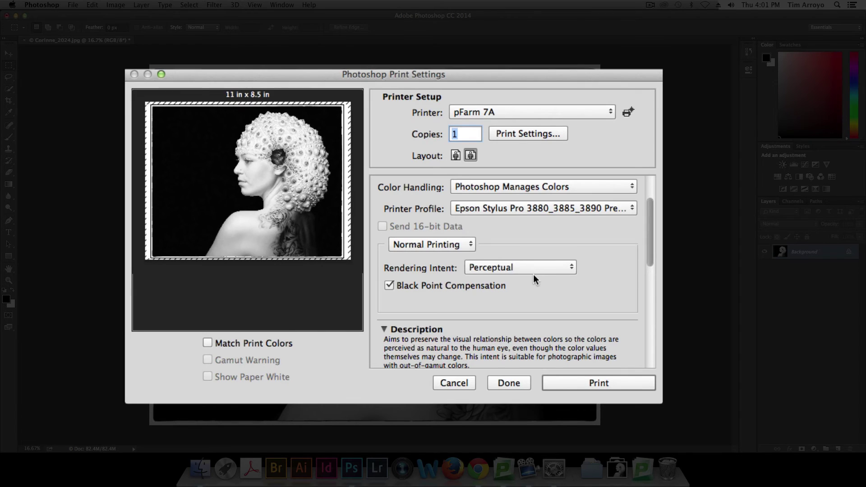
mouse_move(430, 284)
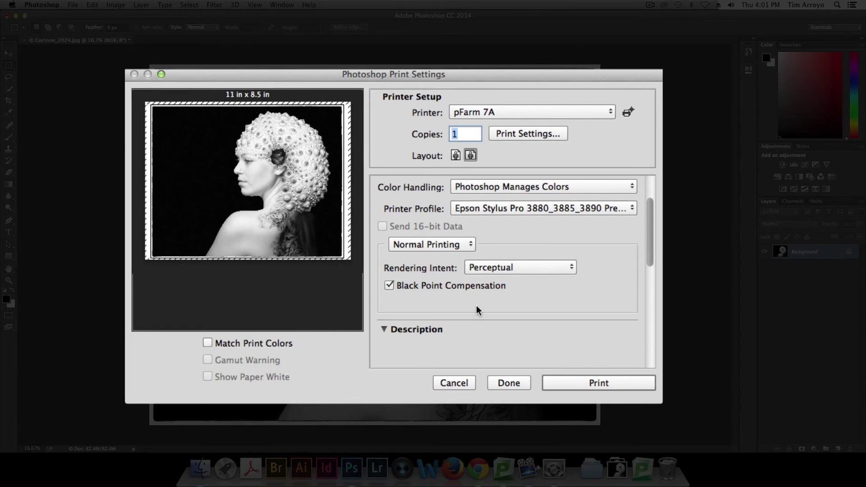
scroll(477, 309, down, 1)
scroll(478, 303, up, 1)
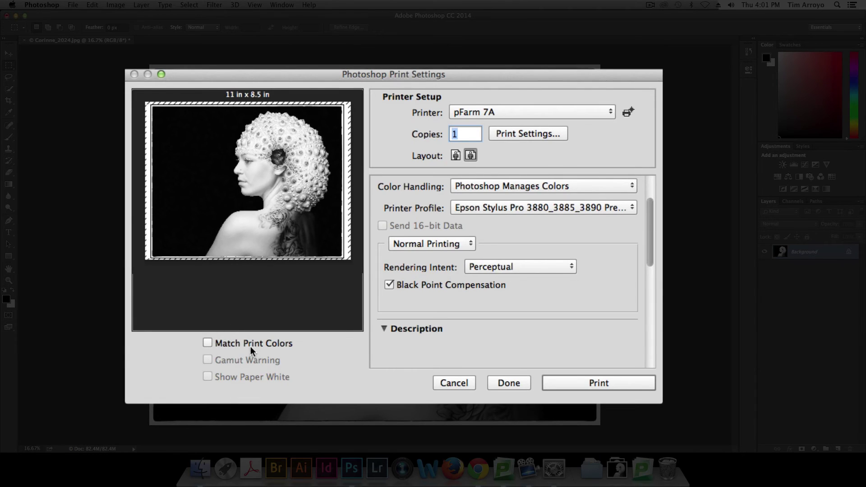
click(207, 344)
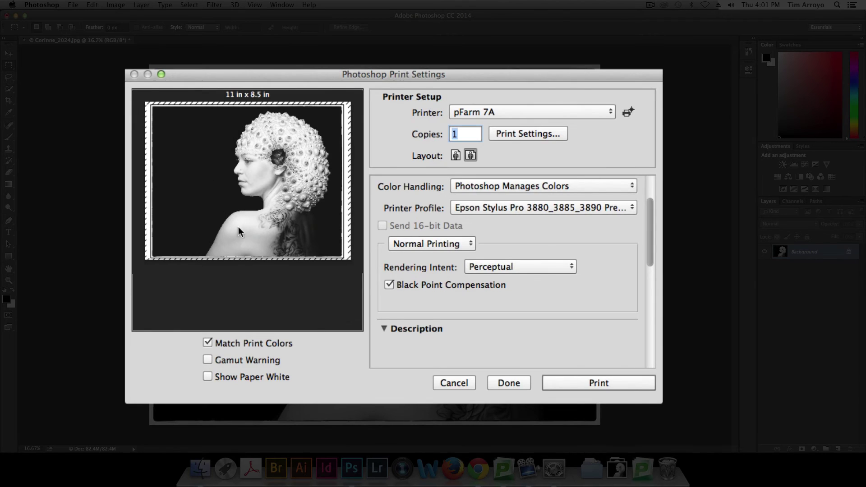
click(208, 376)
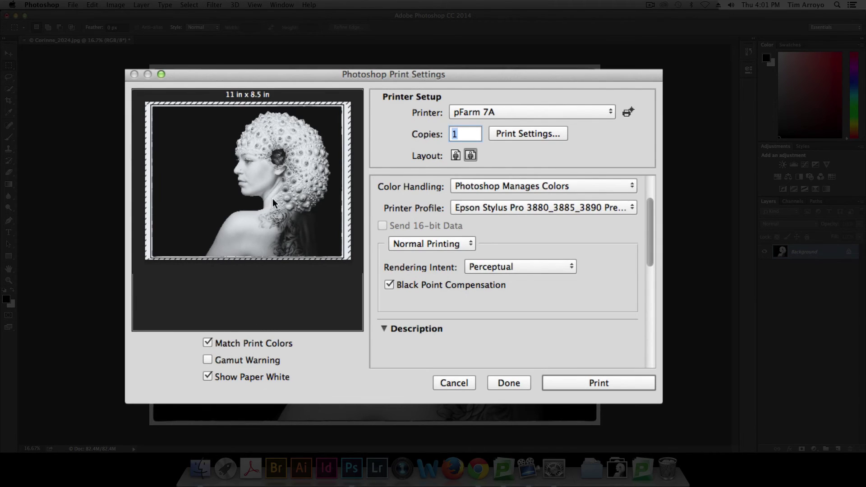
click(207, 343)
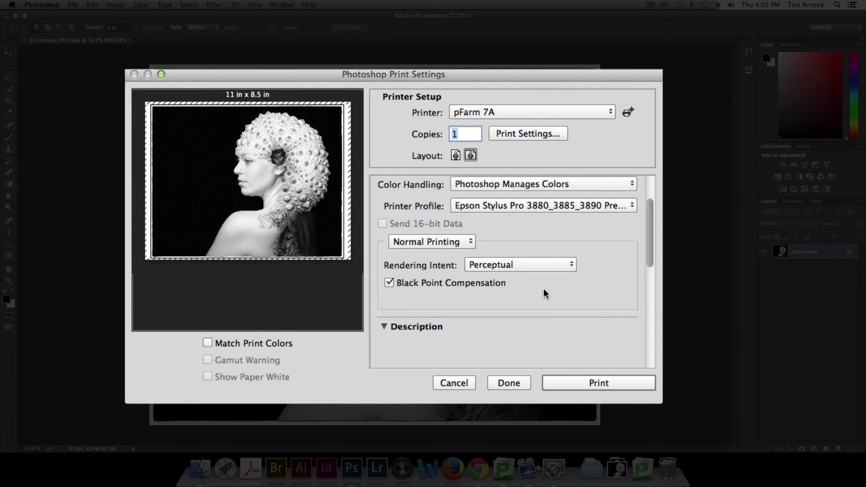
scroll(543, 289, down, 1)
scroll(543, 290, down, 1)
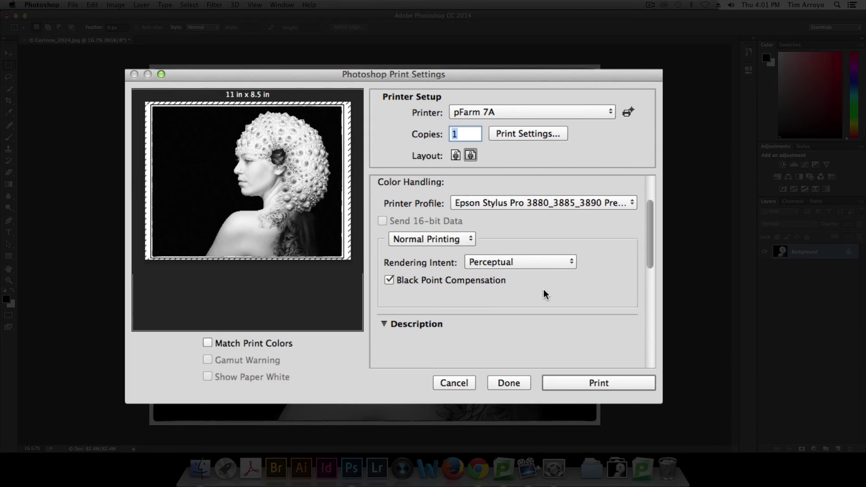
scroll(523, 292, down, 5)
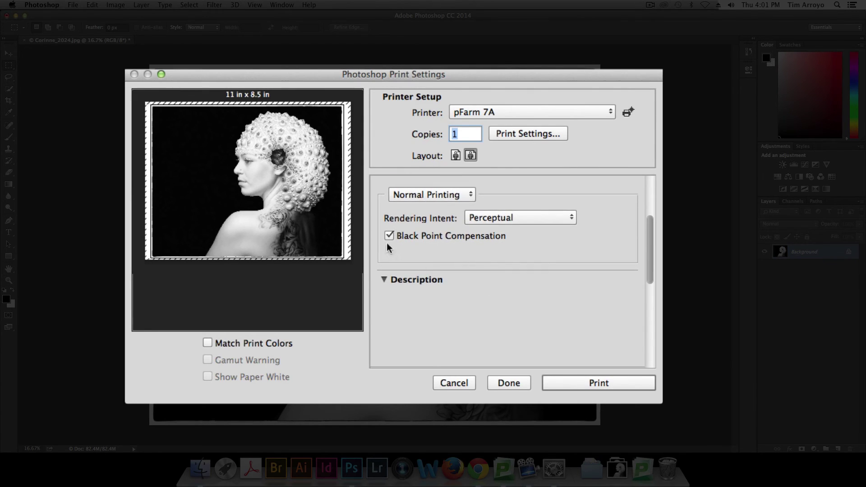
scroll(448, 304, down, 10)
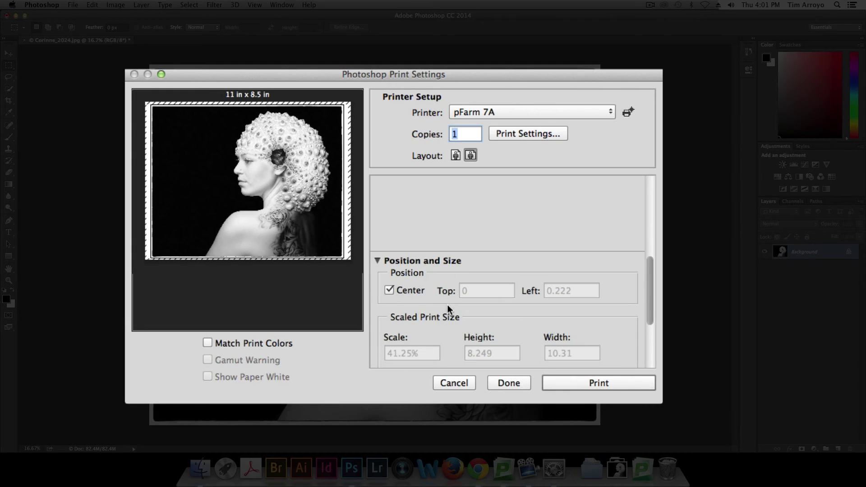
scroll(424, 261, down, 3)
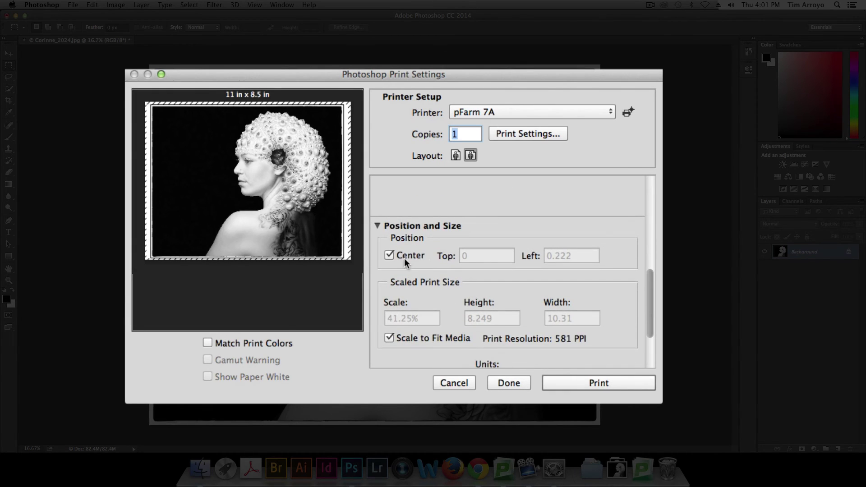
scroll(410, 257, down, 4)
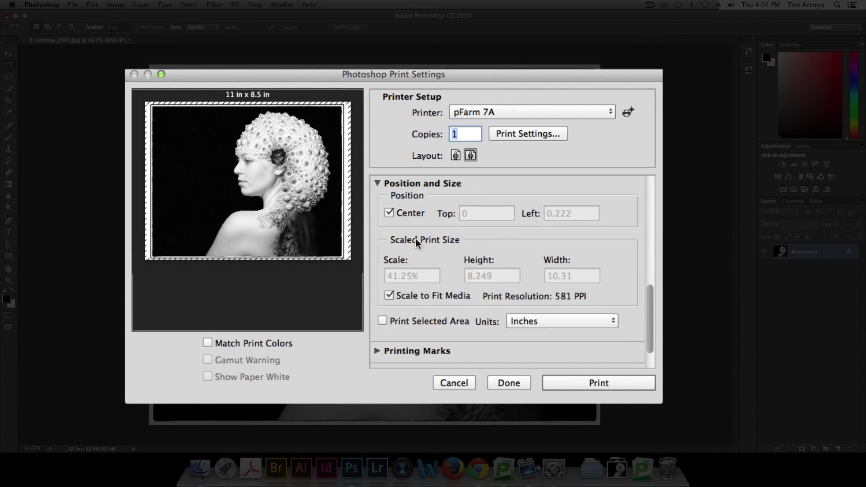
scroll(428, 261, down, 1)
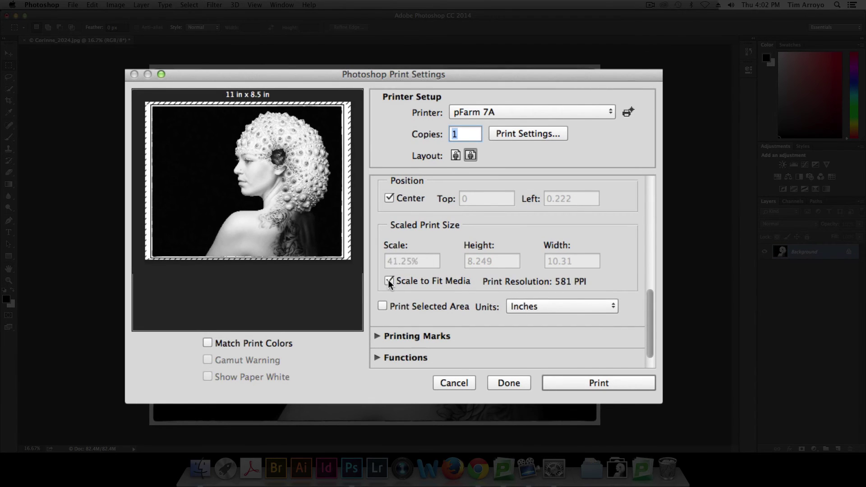
click(389, 280)
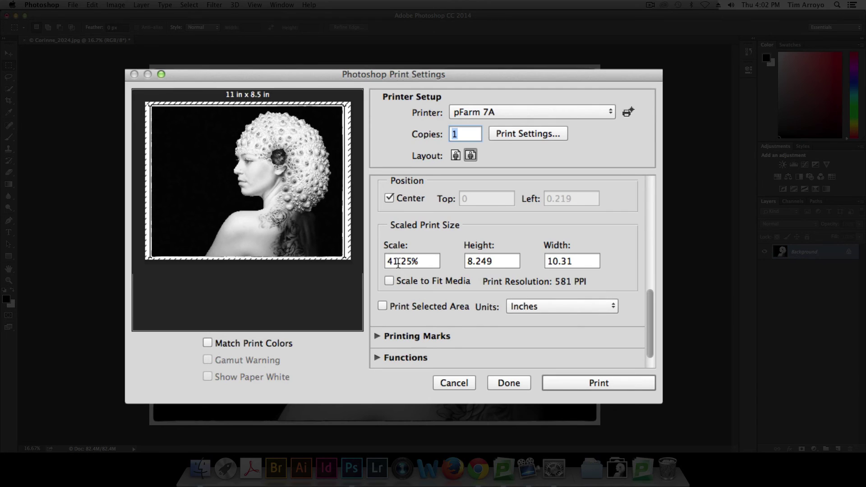
double_click(406, 263)
text(100)
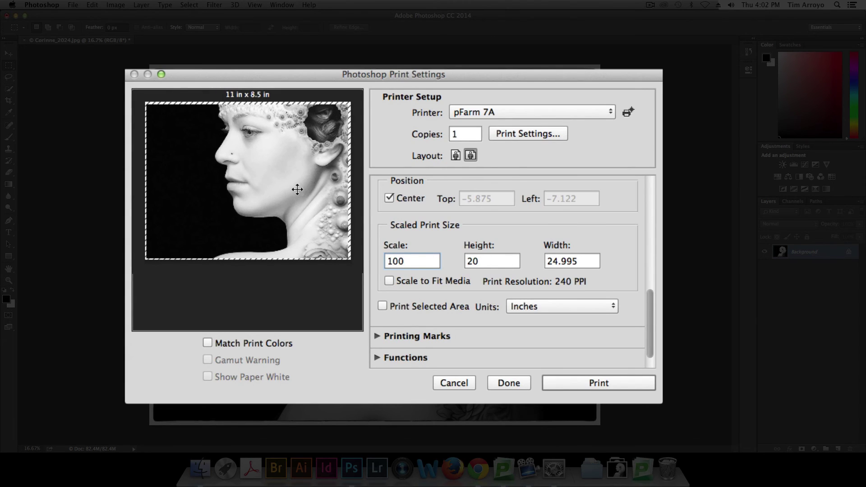
drag(307, 161, 272, 183)
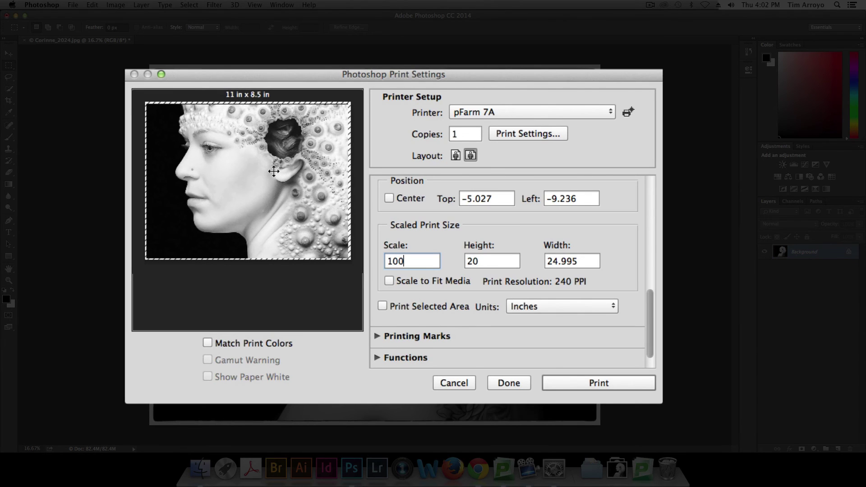
drag(277, 174, 274, 177)
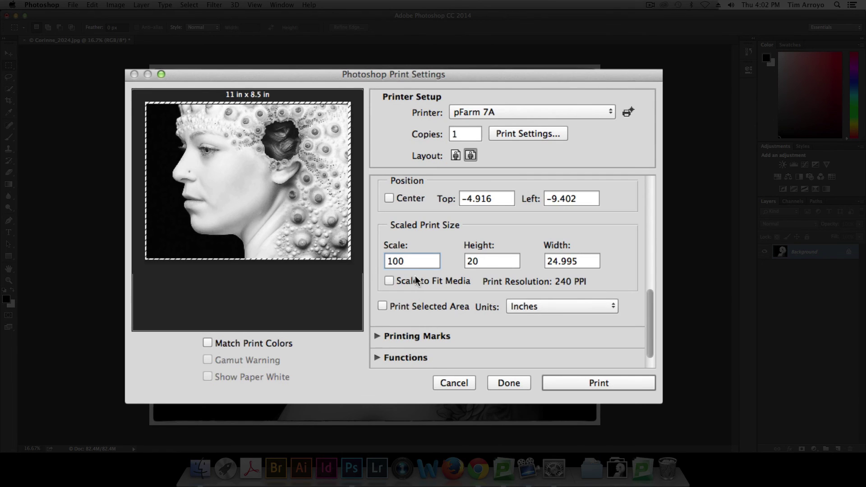
click(388, 281)
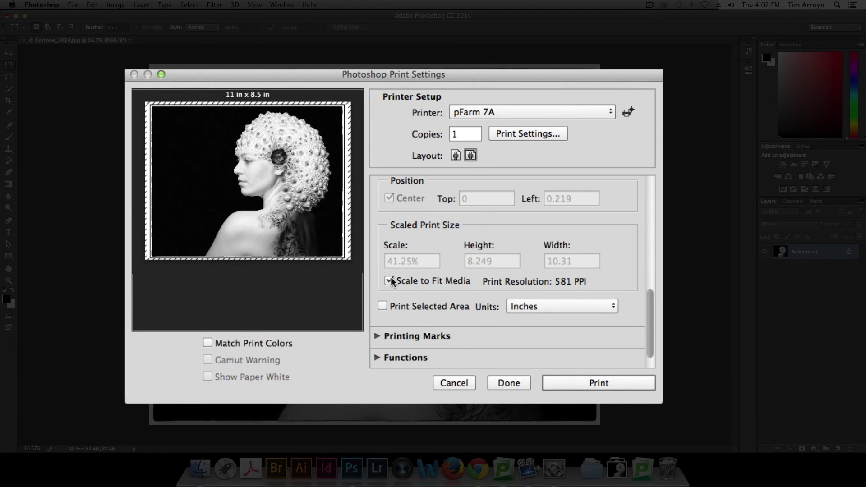
Turn off Scale to Fit Media and set the print scale to 25%.
click(389, 281)
drag(427, 266, 353, 257)
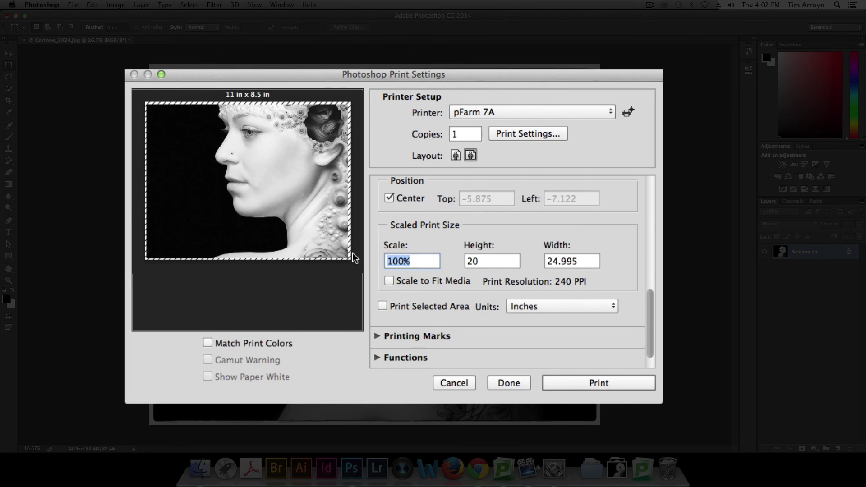
text(25)
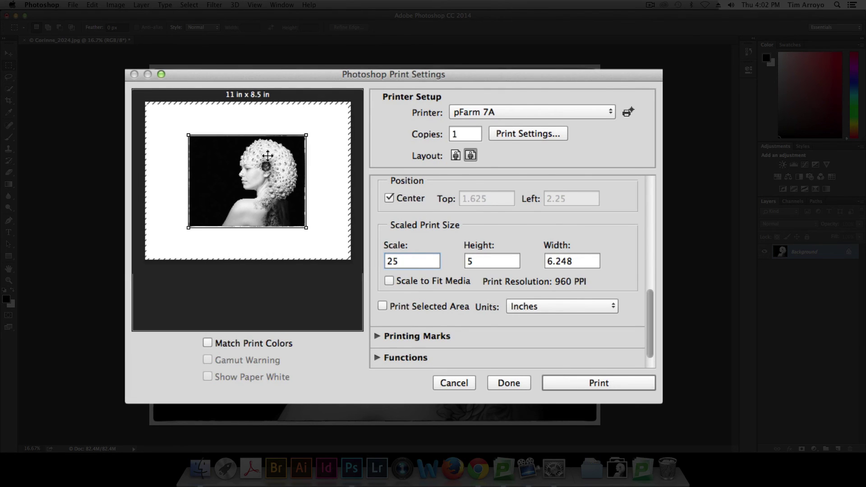
Enable Corner Crop Marks under Printing Marks, then collapse that section.
click(378, 337)
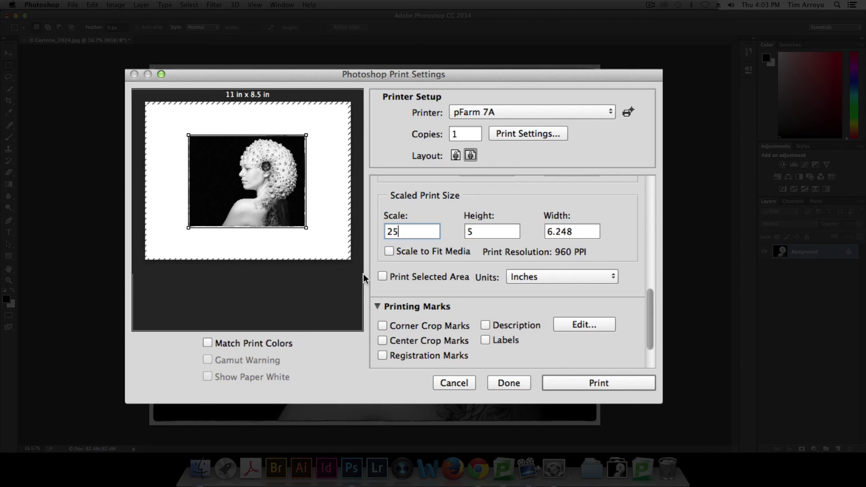
click(383, 325)
click(378, 307)
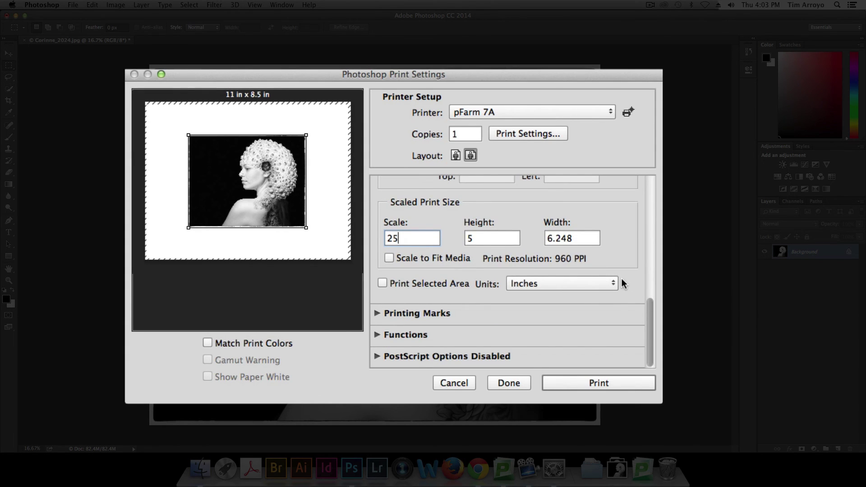
Review the Color Management settings and print the portrait to pFarm 7A.
scroll(622, 279, up, 10)
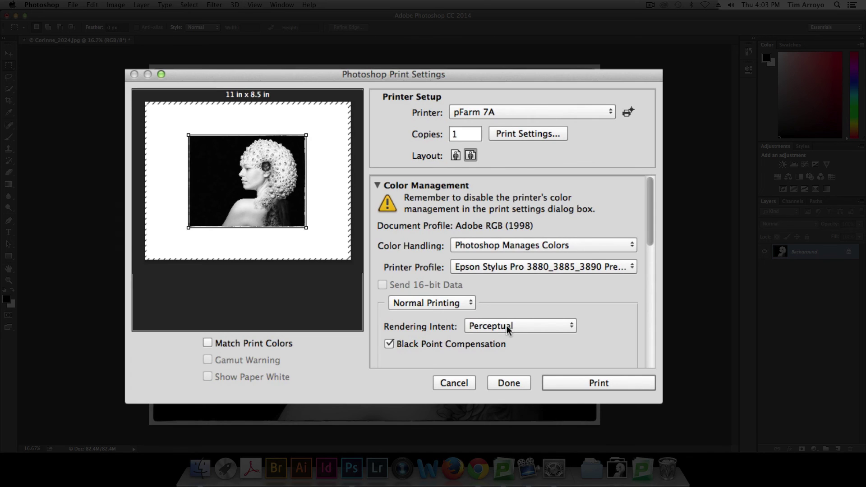
click(596, 383)
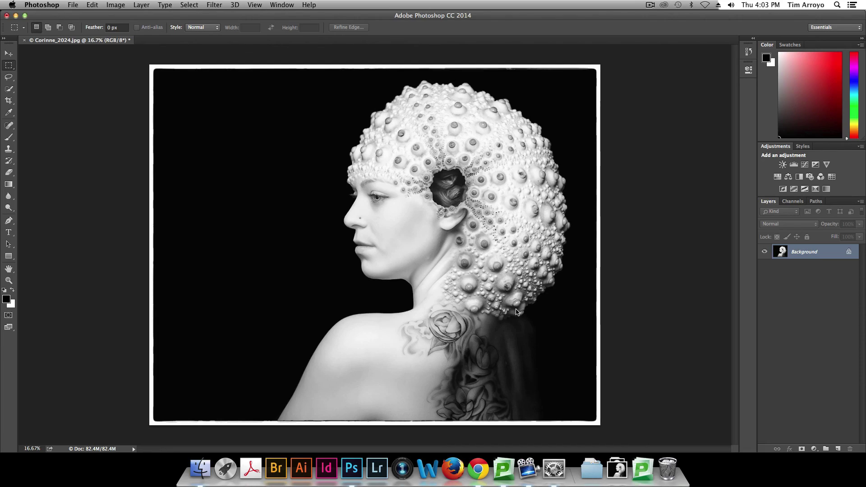